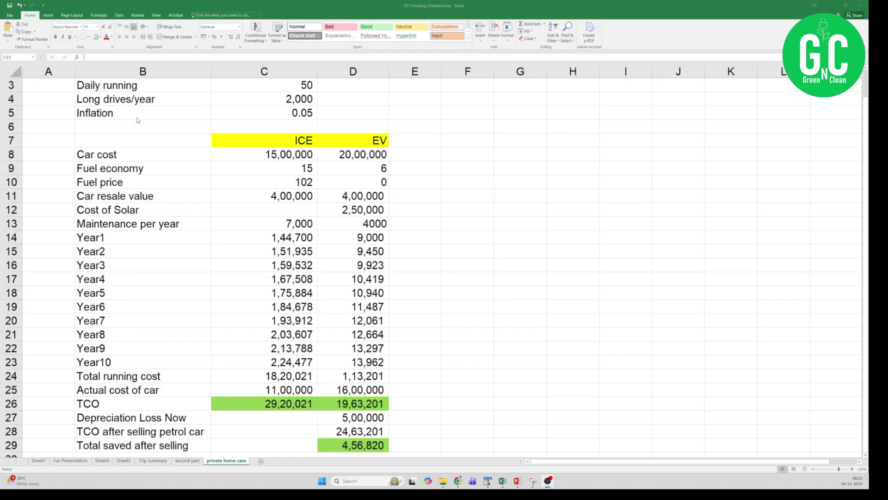
- Review the inputs for daily running distance, ICE resale value, ICE solar cost and ICE maintenance cost
click(109, 84)
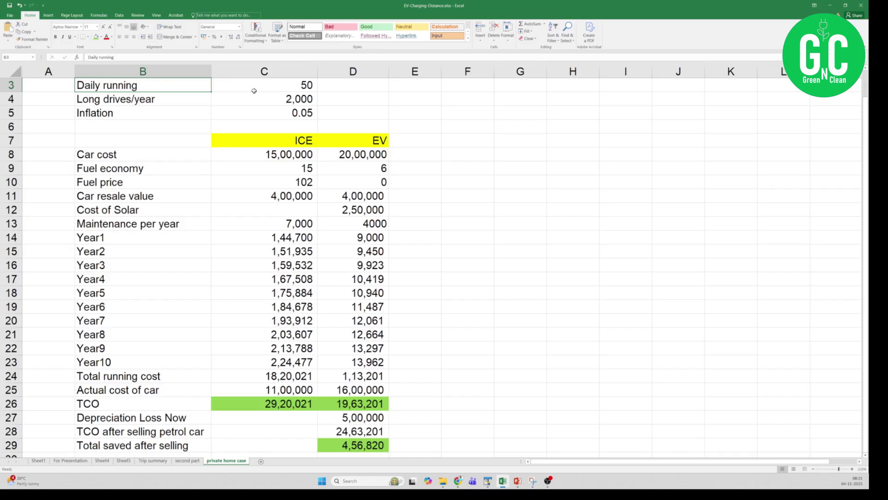
click(283, 86)
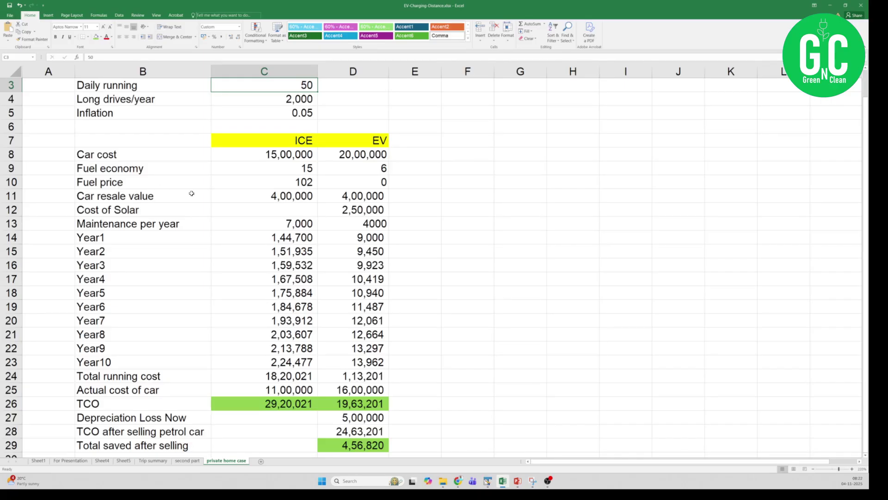
click(266, 197)
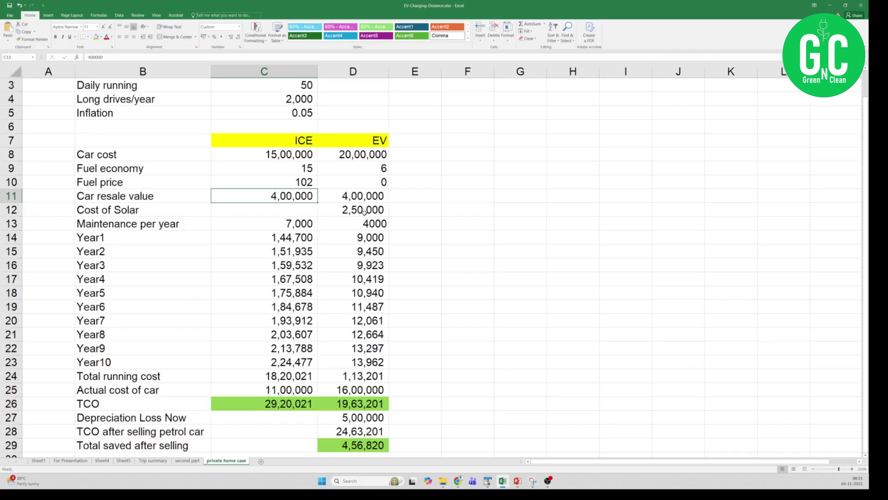
click(286, 213)
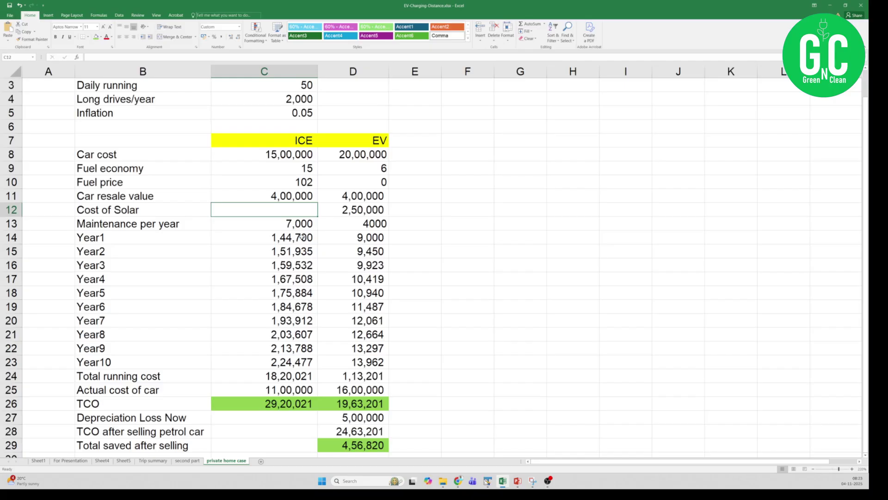
click(263, 223)
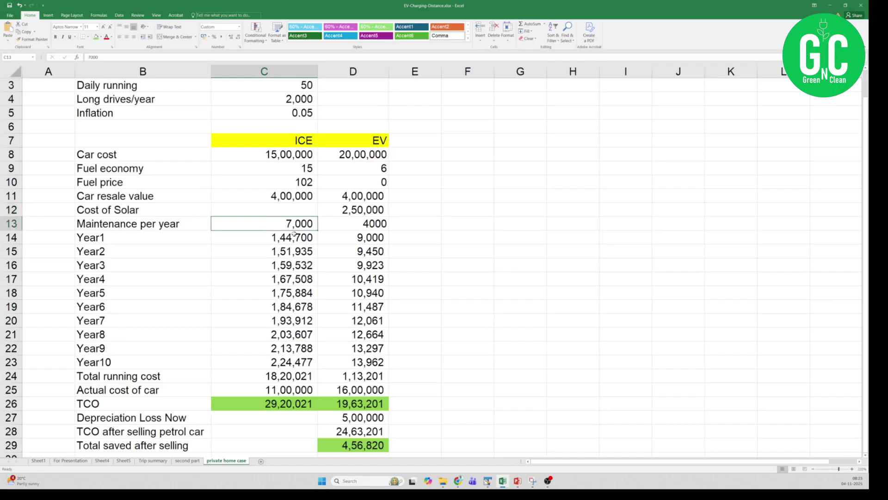
- Inspect the yearly running cost rows from Year1 to Year10 and the ICE Year10 cost formula
click(108, 239)
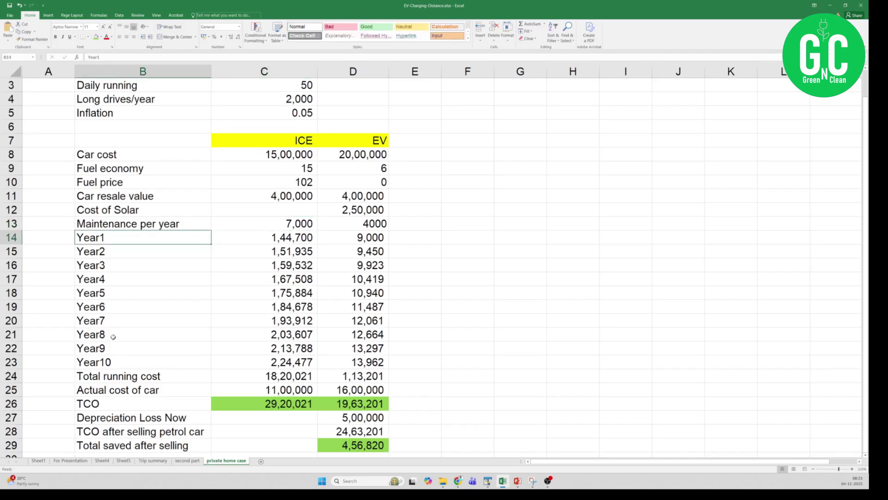
click(120, 363)
click(152, 235)
click(261, 361)
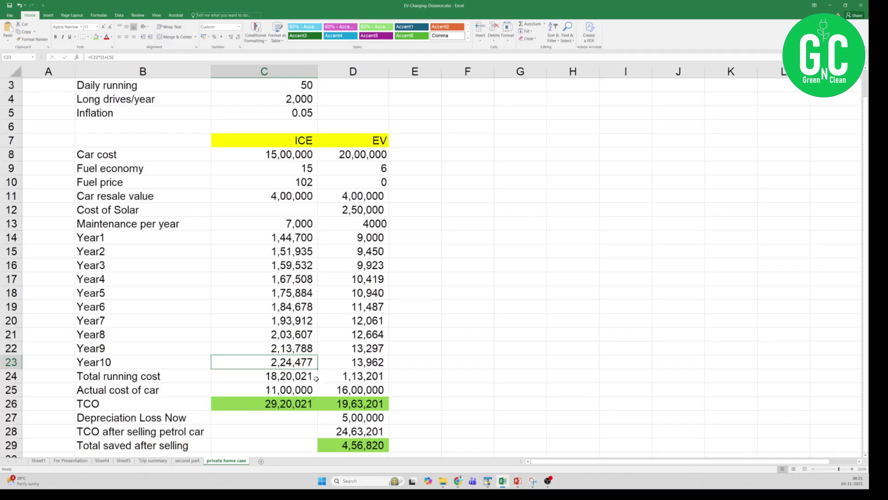
- Change the label 'Depreciation Loss Now' to 'Depreciation Loss Year1', then check the EV depreciation amount
click(111, 420)
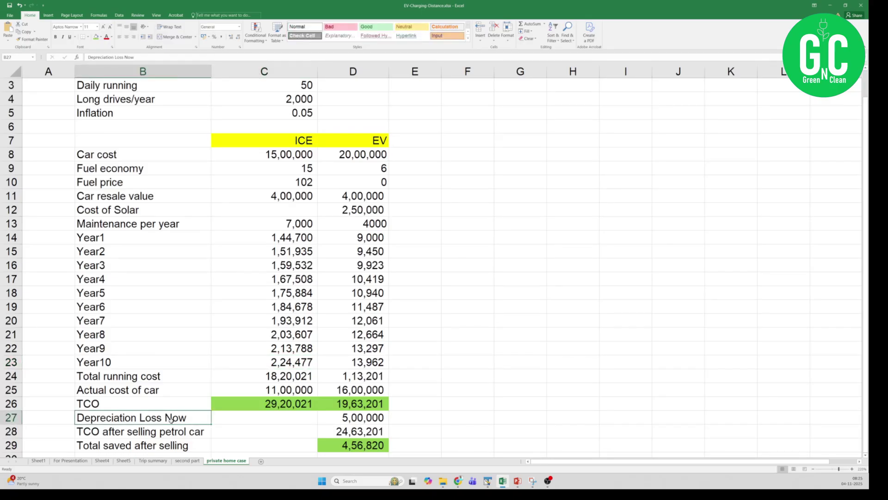
double_click(171, 419)
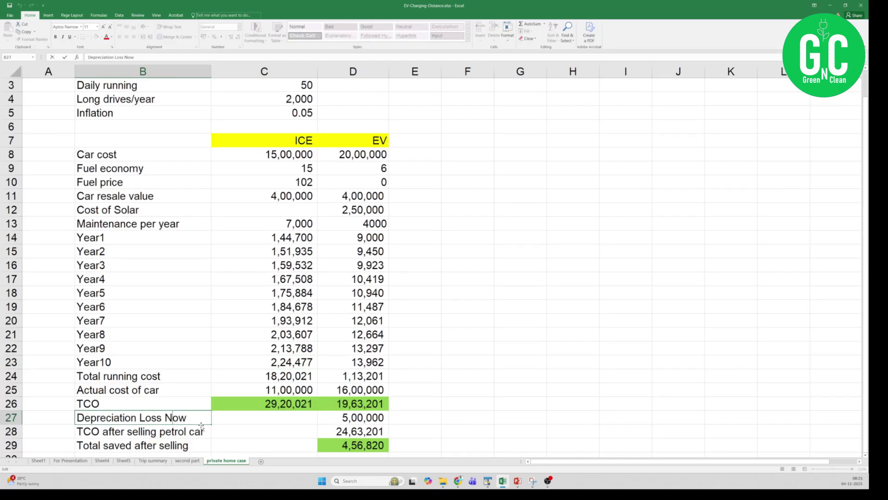
key(shift+Right)
key(shift+Right)
key(shift+Right)
text(Year1)
click(422, 404)
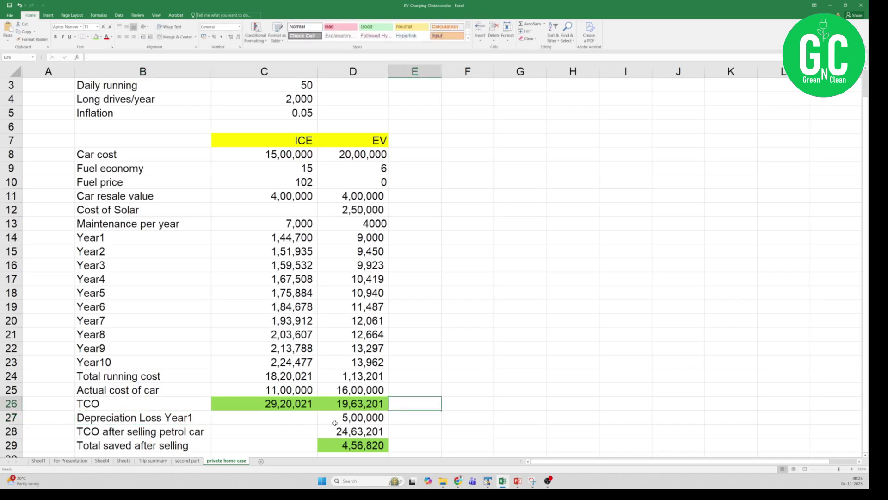
click(339, 420)
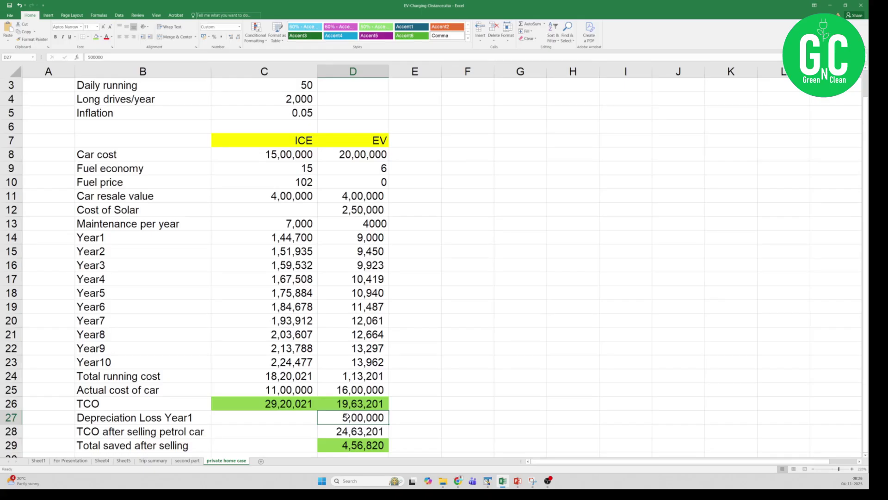
click(333, 432)
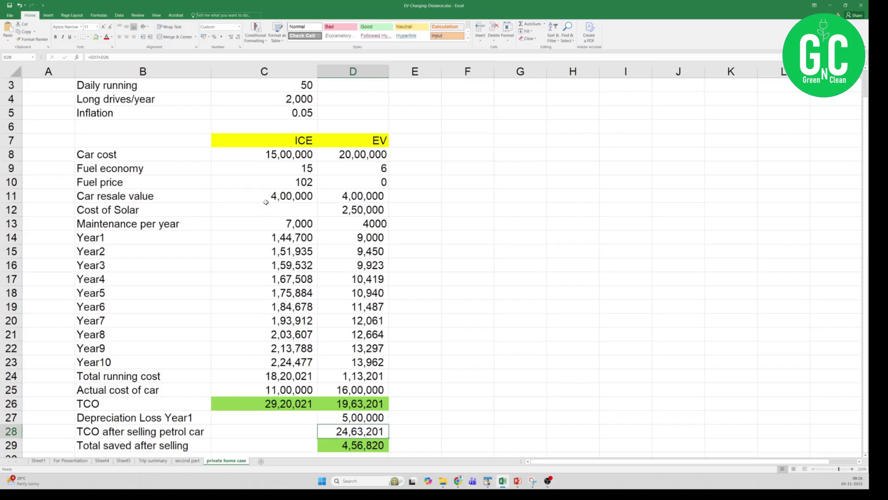
click(246, 403)
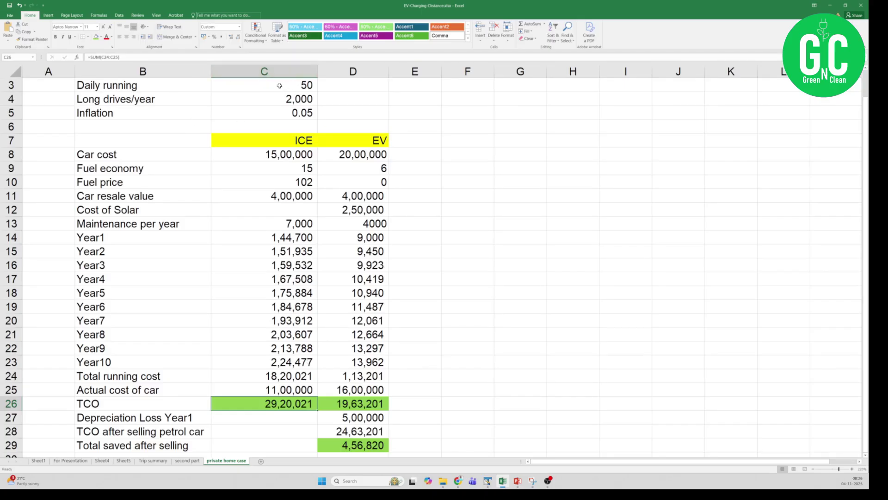
click(279, 85)
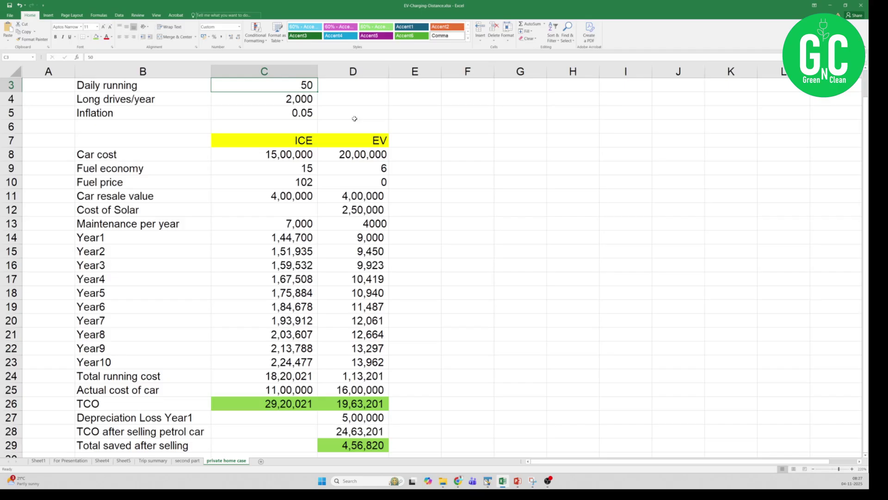
- Enter 30 as the daily running distance in C3 so the ICE costs recalculate
text(30)
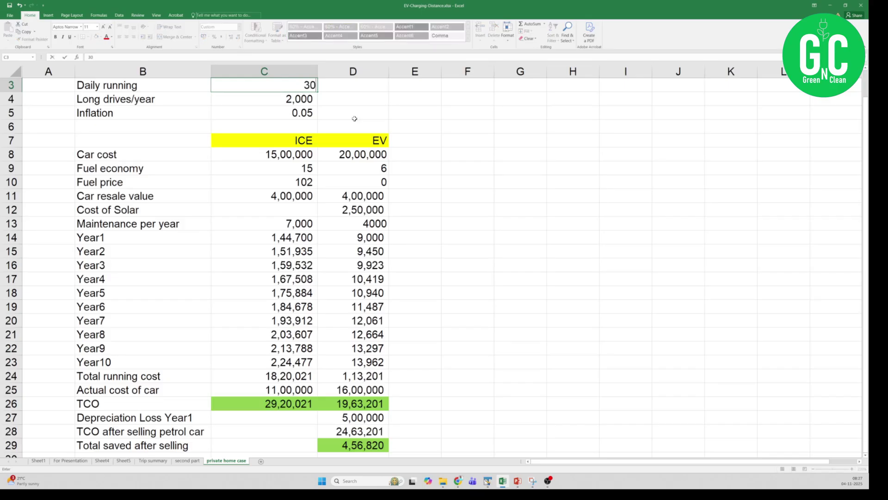
key(Return)
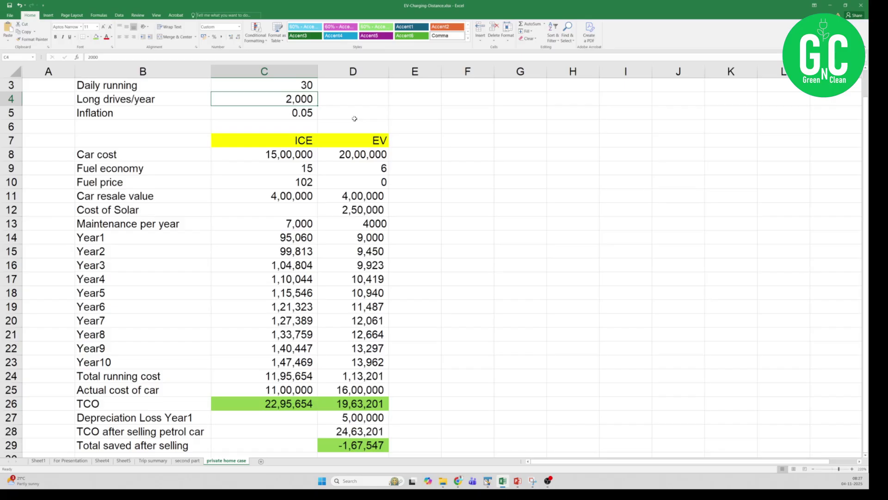
click(291, 82)
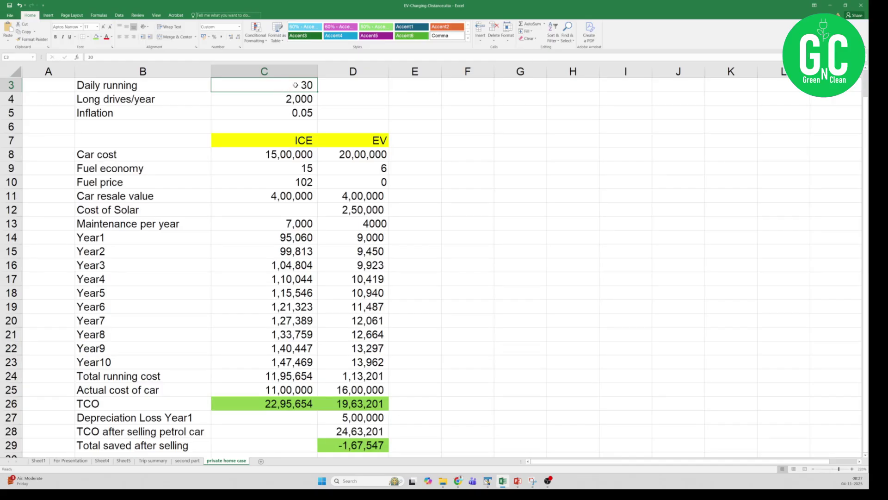
- Set the daily running to 40, then reselect the C3 value for another edit
text(40)
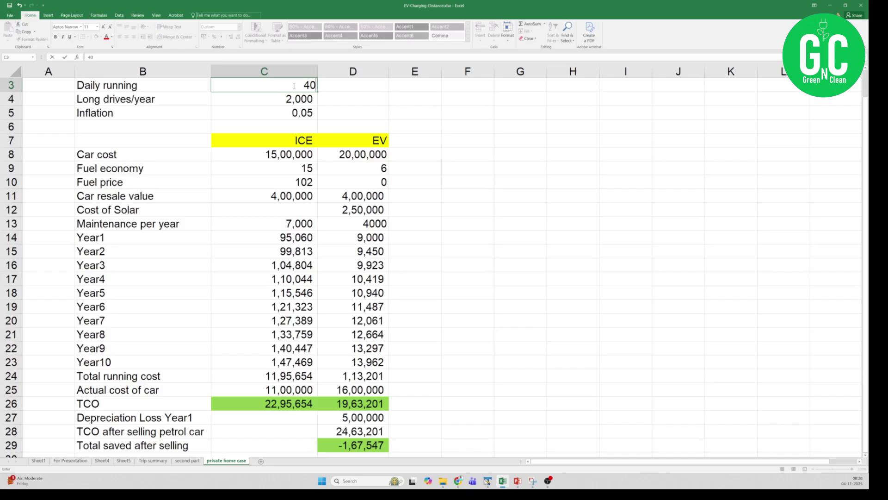
key(Return)
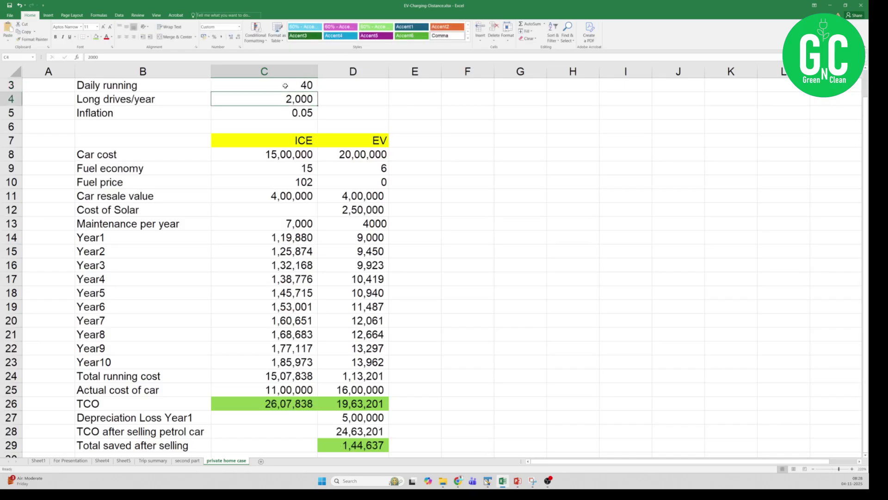
click(282, 84)
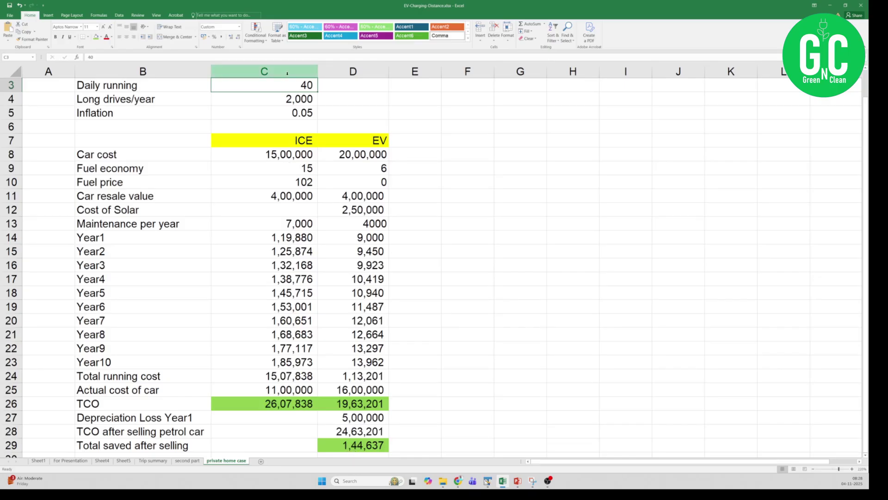
double_click(304, 85)
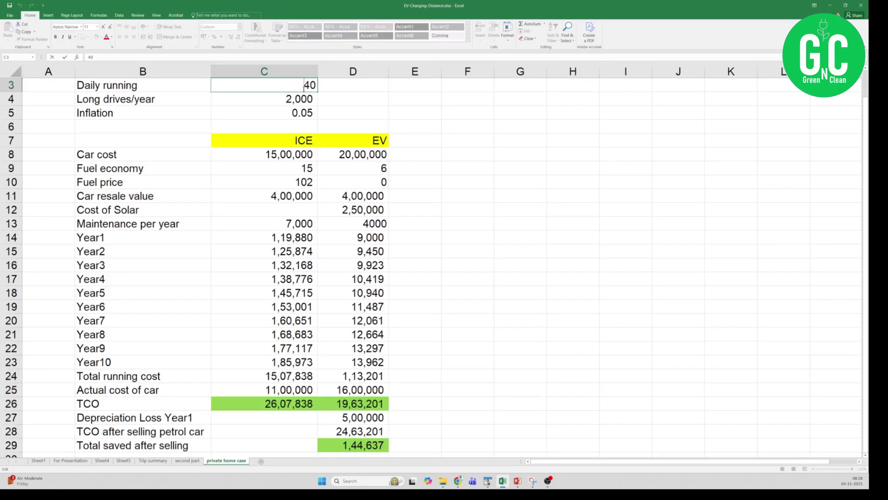
double_click(304, 87)
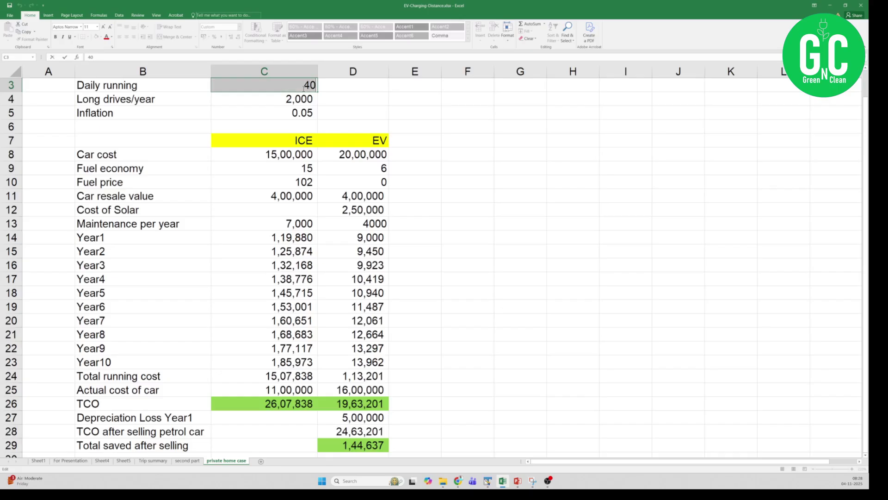
- Try daily running values of 35 and then 36 to bracket the break-even point
text(35)
key(Return)
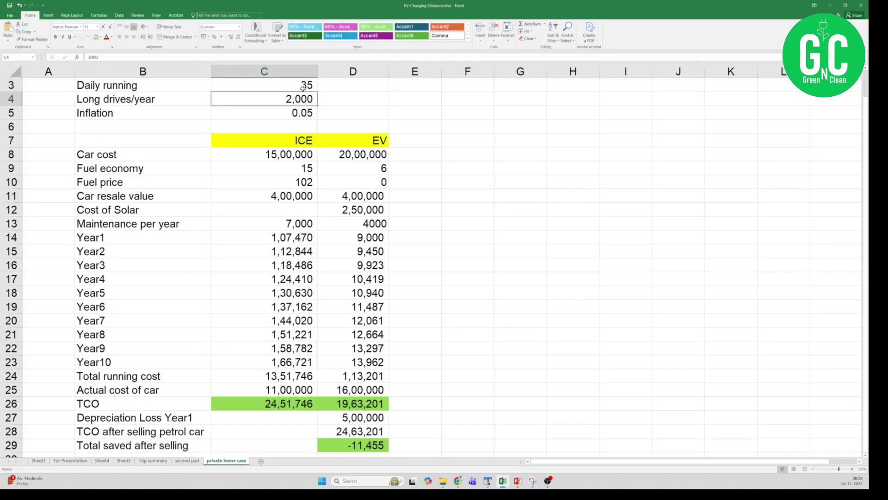
click(278, 88)
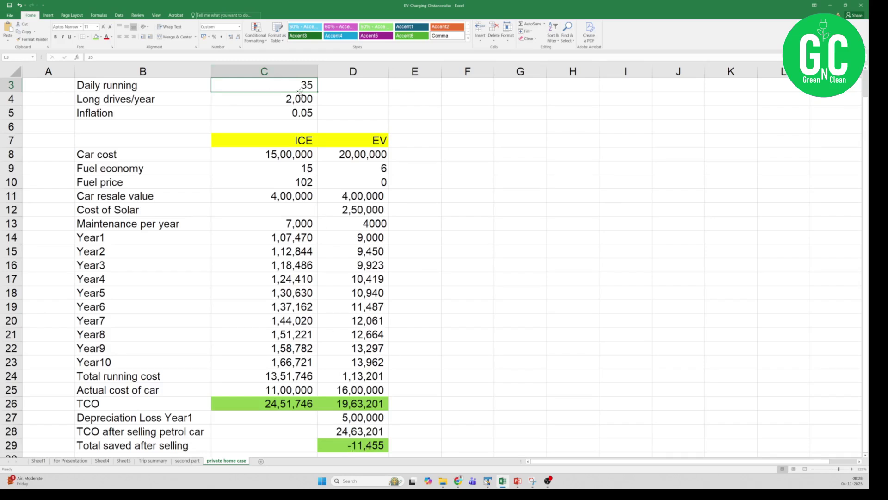
key(F2)
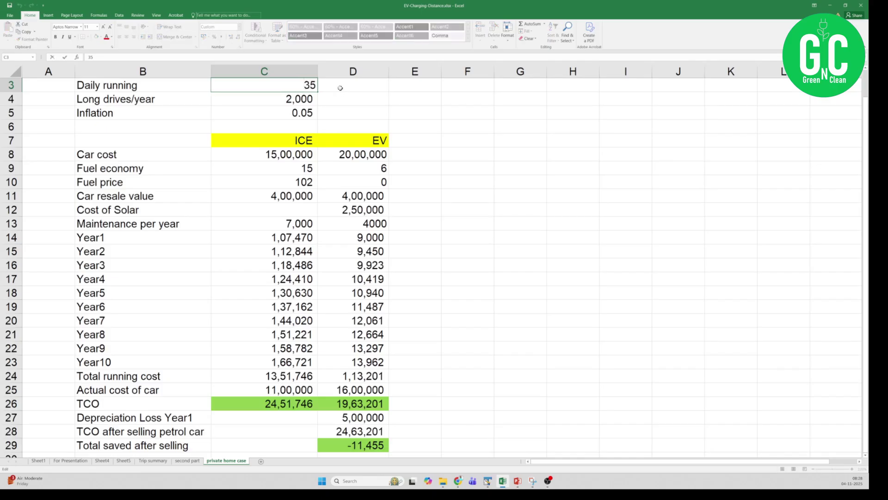
key(shift+Left)
text(6)
key(Return)
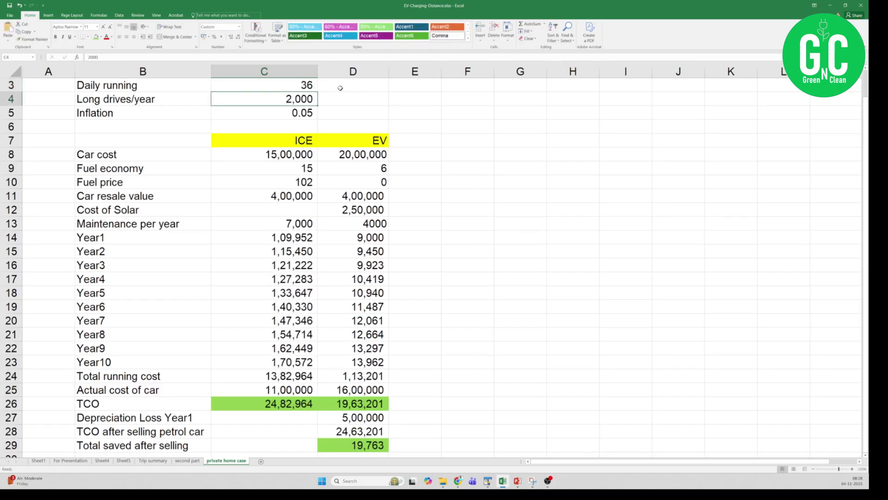
- Enter 35.5 as the daily running distance and confirm the exact value
key(Up)
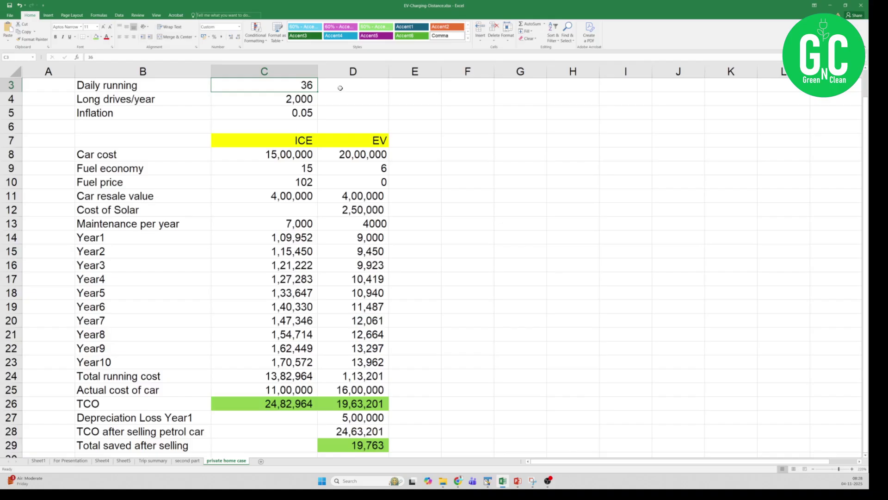
text(5.5)
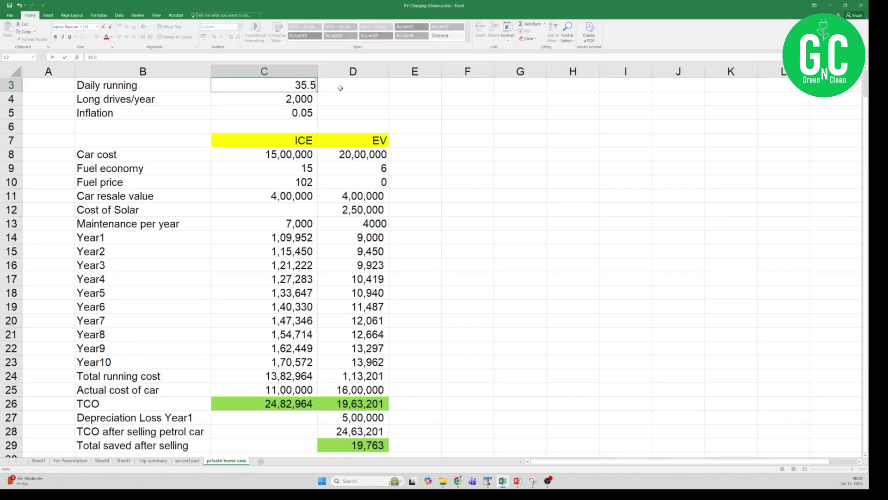
key(Return)
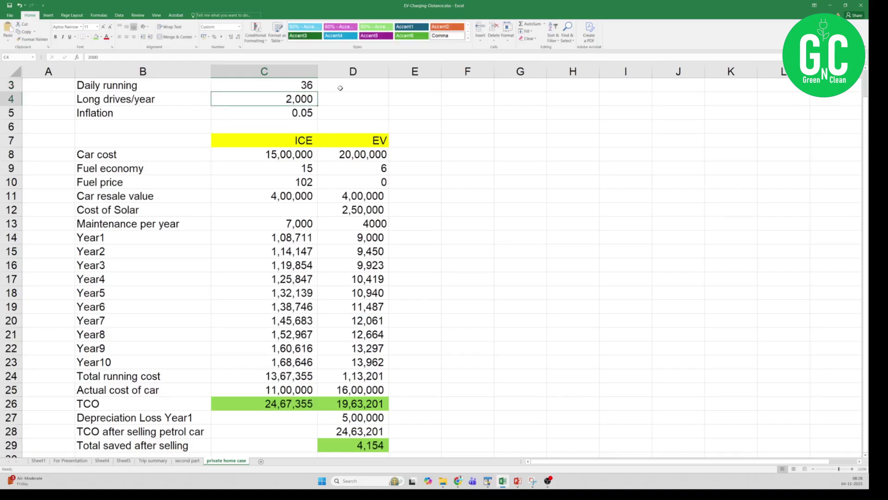
click(265, 85)
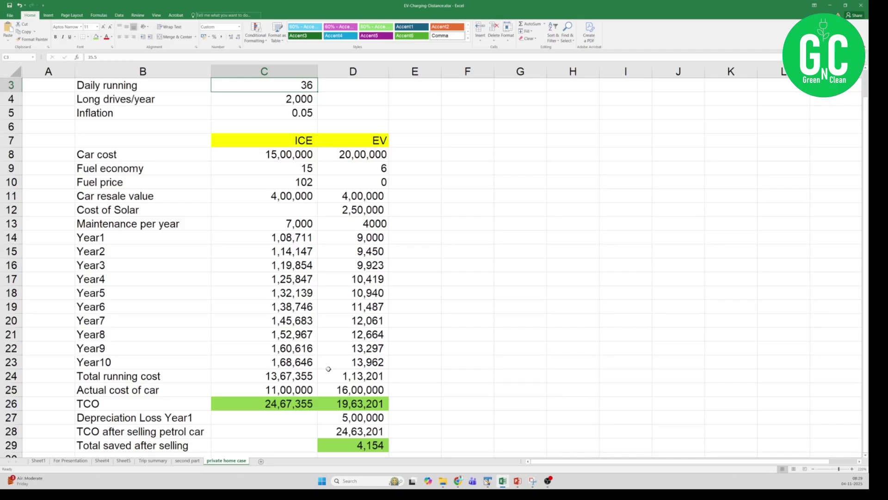
- Set the daily running to 70 and the long drives per year to 5000
text(70)
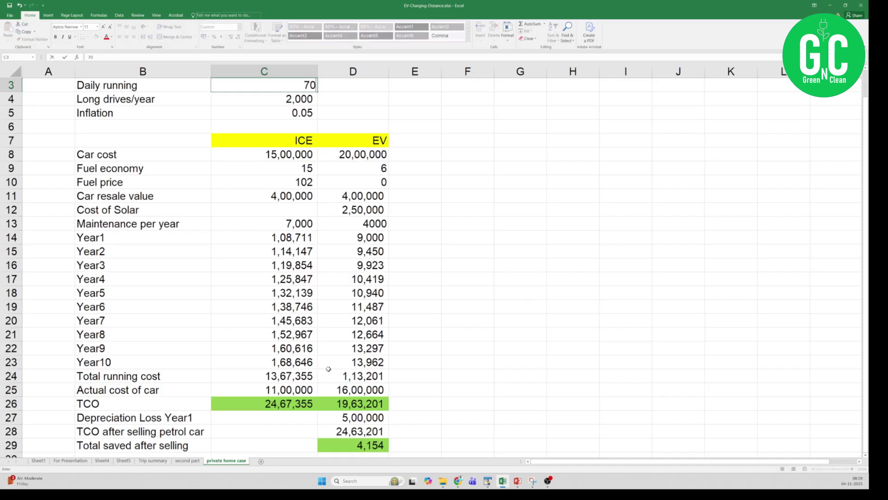
key(Return)
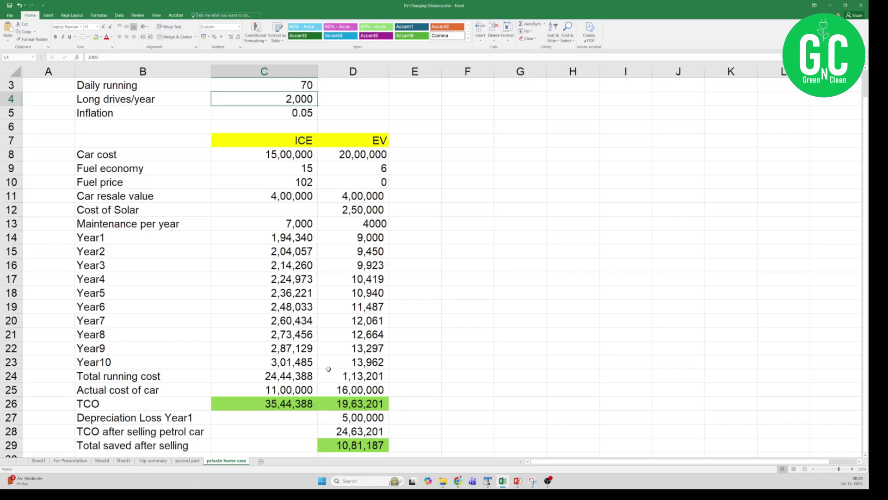
text(5000)
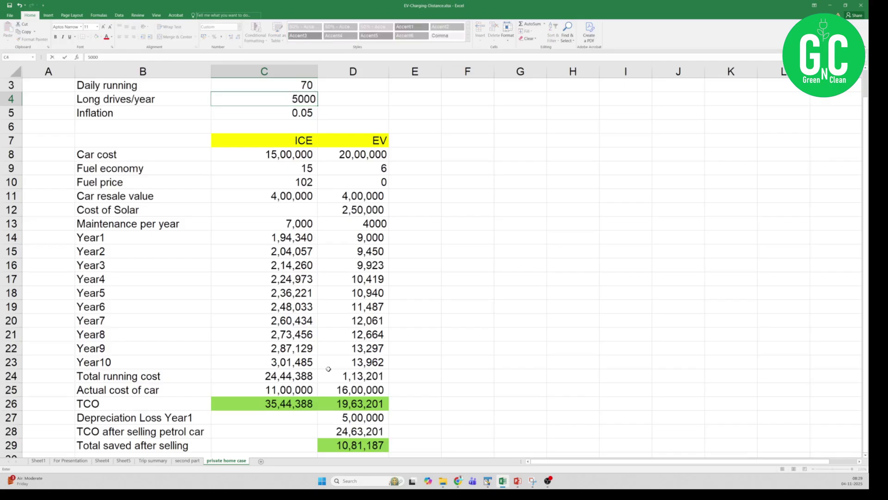
key(Return)
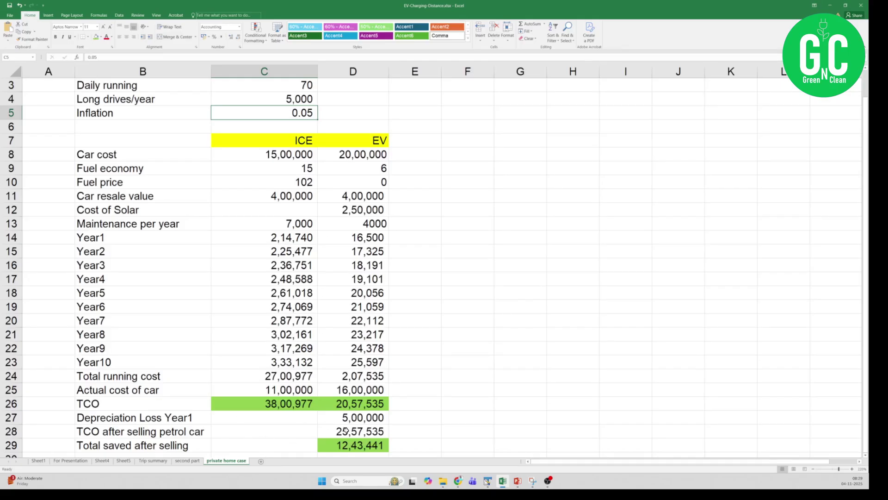
click(346, 431)
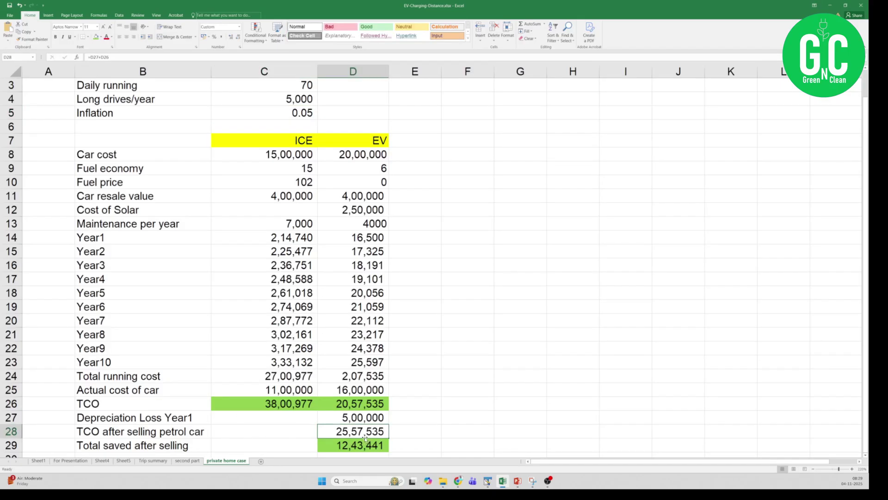